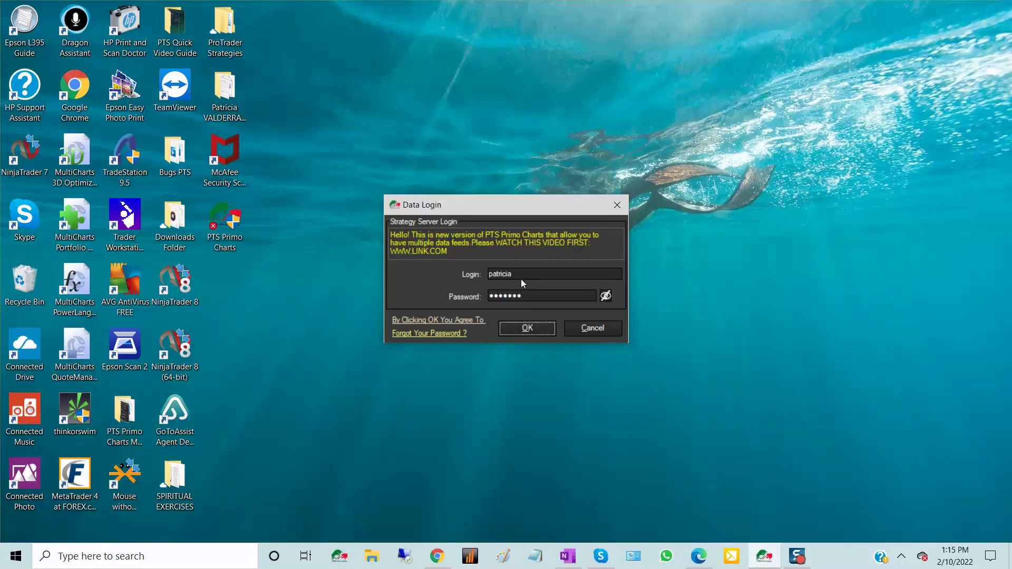
- Confirm the pre-filled Data Login details to sign in to the strategy server
left_click(546, 330)
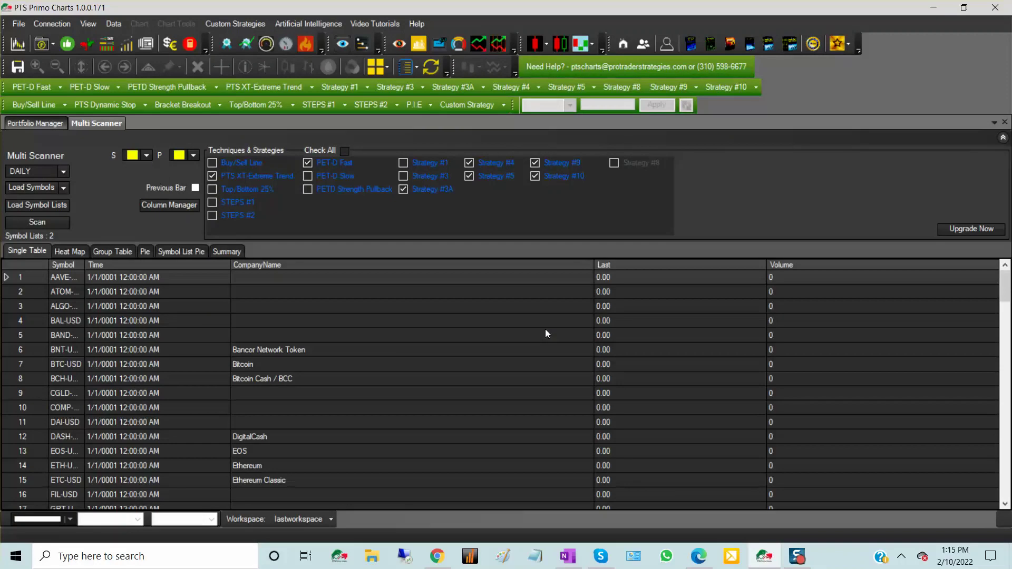
- Show the Connection menu's list of data-feed and broker connection options
left_click(47, 26)
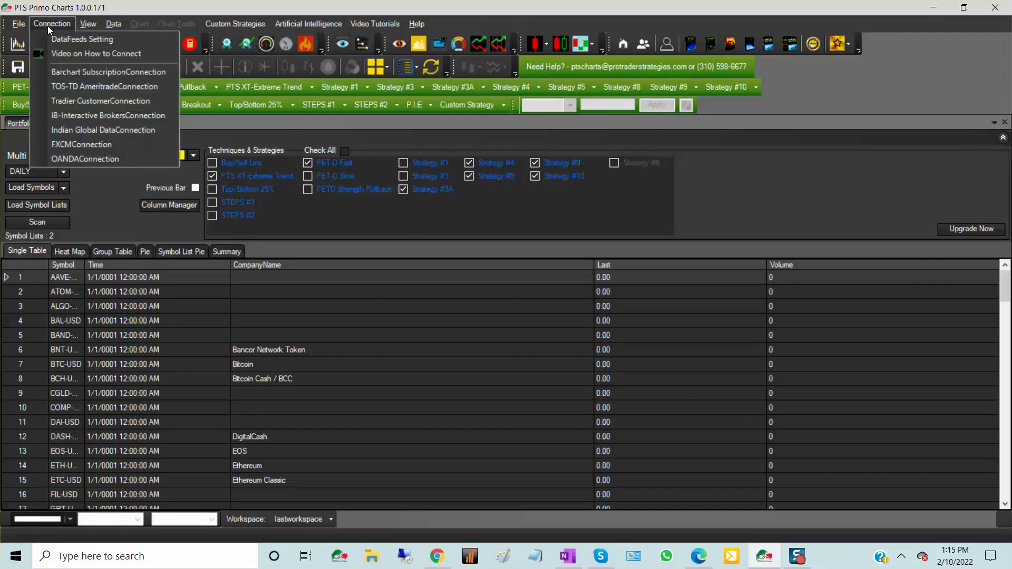
- In DataFeeds Setting, remove all seven existing feed connections, leaving the list empty
left_click(71, 40)
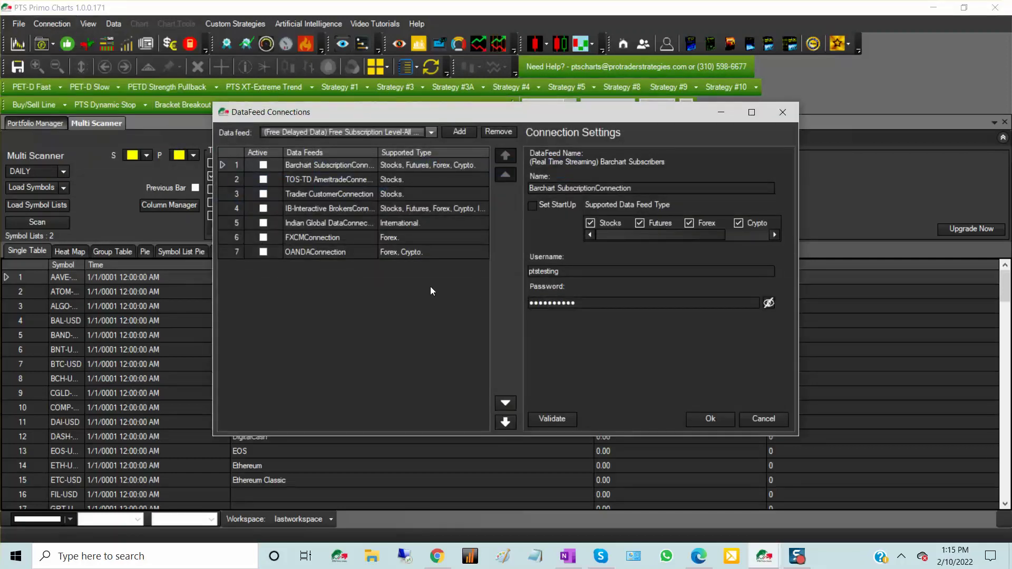
left_click(431, 132)
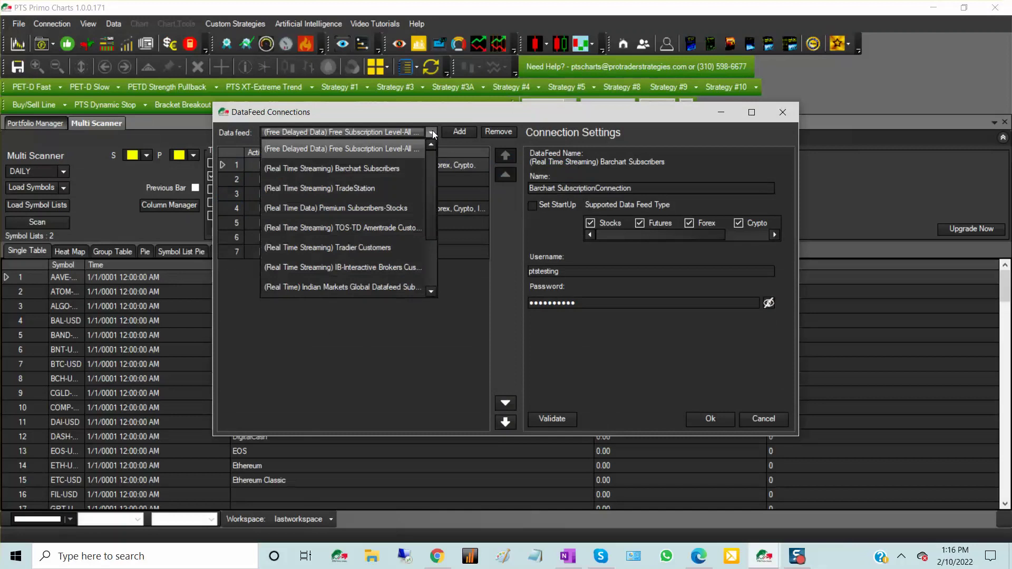
left_click(462, 248)
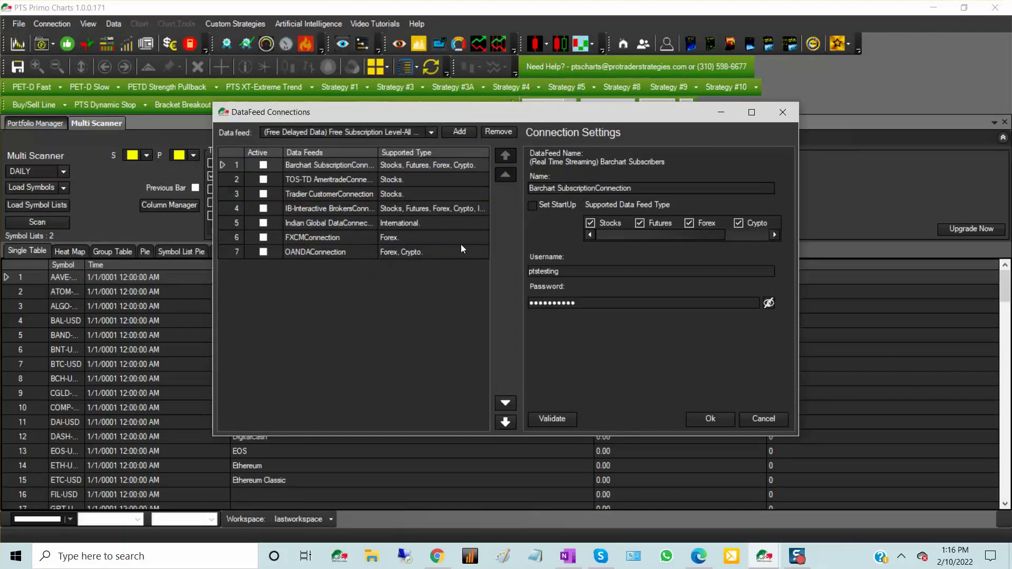
left_click(489, 134)
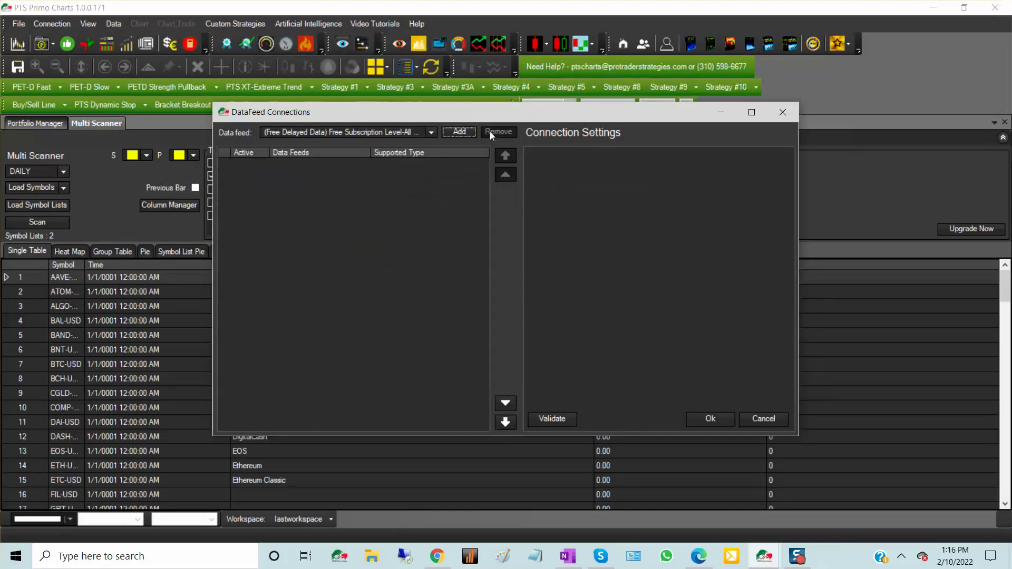
left_click(431, 132)
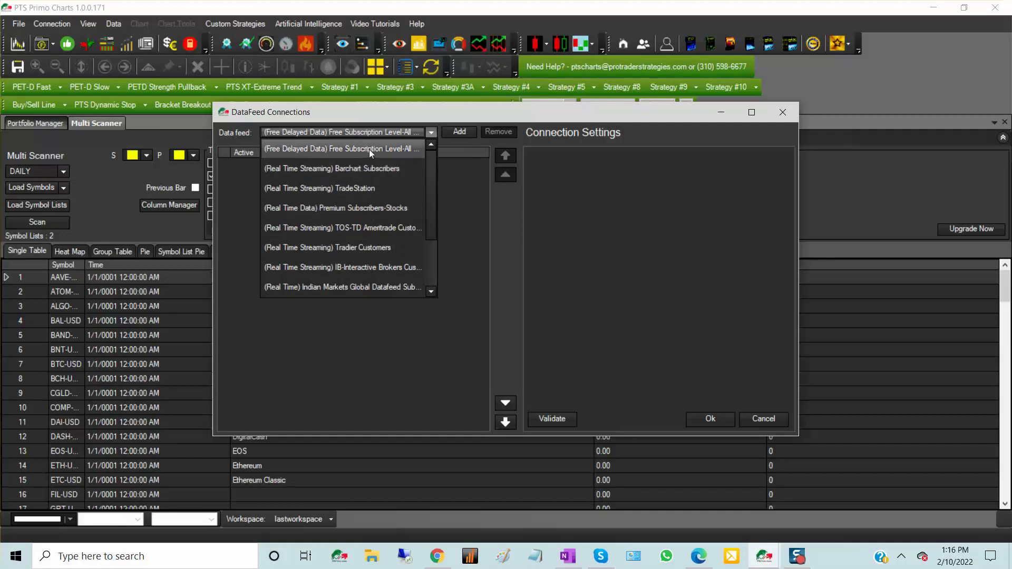
- Add a (Real Time Data) Premium Subscribers-Stocks feed connection set to connect at startup
left_click(365, 209)
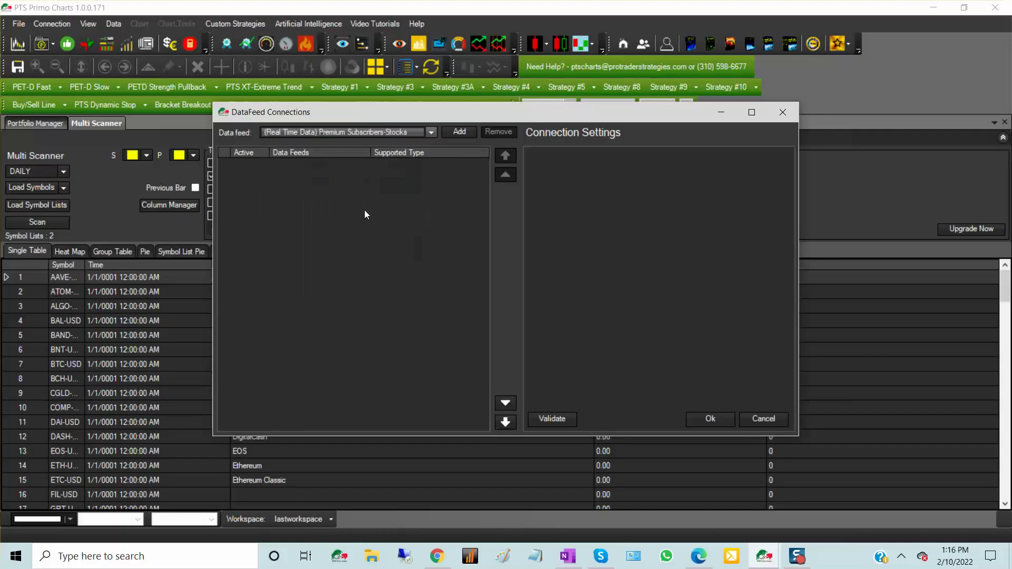
left_click(458, 131)
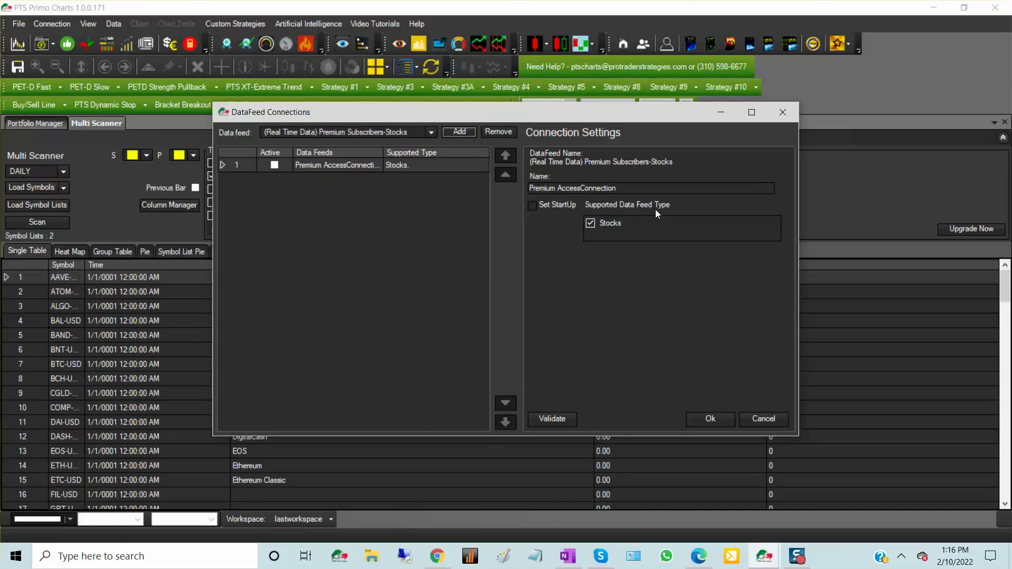
left_click(532, 205)
left_click(274, 166)
- Add (Forex) Oanda Customers and (Cryptocurrencies) Free Coinbase Data feed connections
left_click(431, 133)
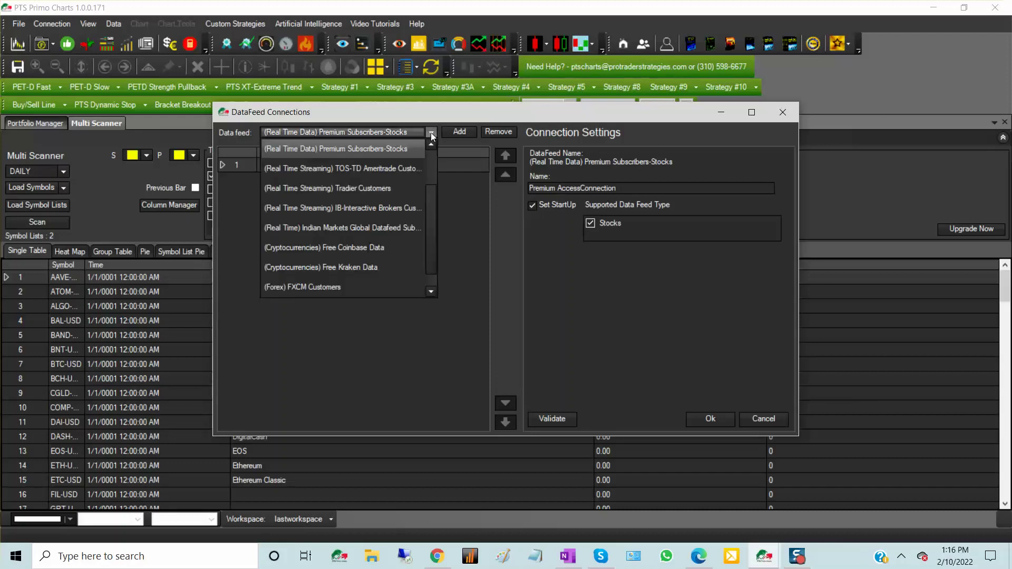
left_click_drag(435, 223, 432, 240)
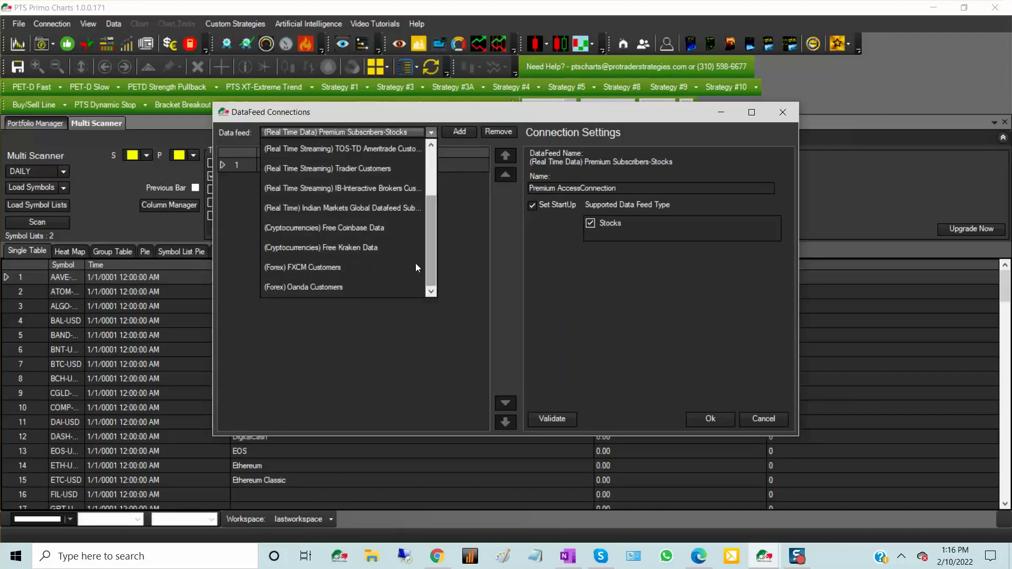
left_click(338, 288)
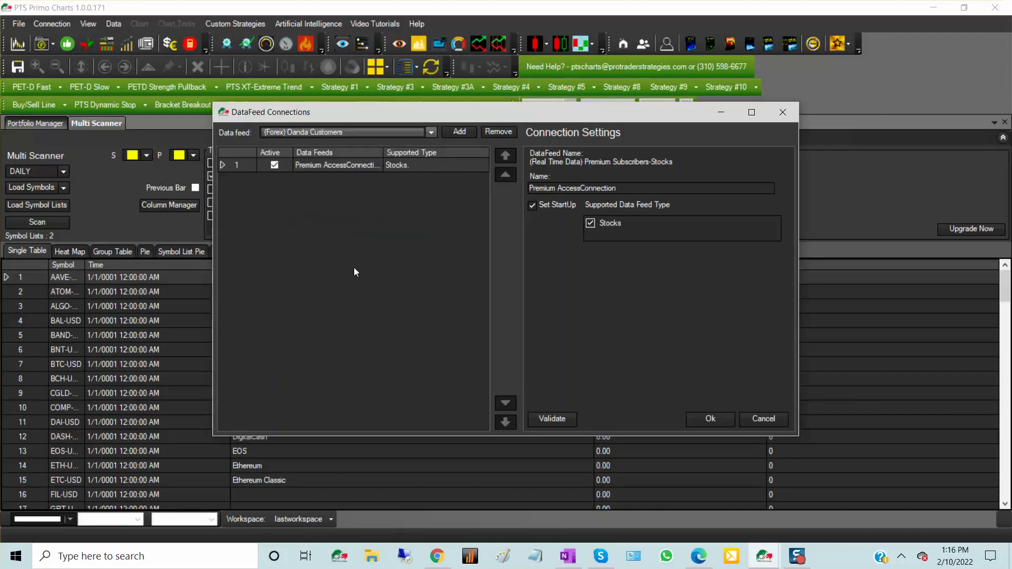
left_click(460, 133)
left_click(432, 132)
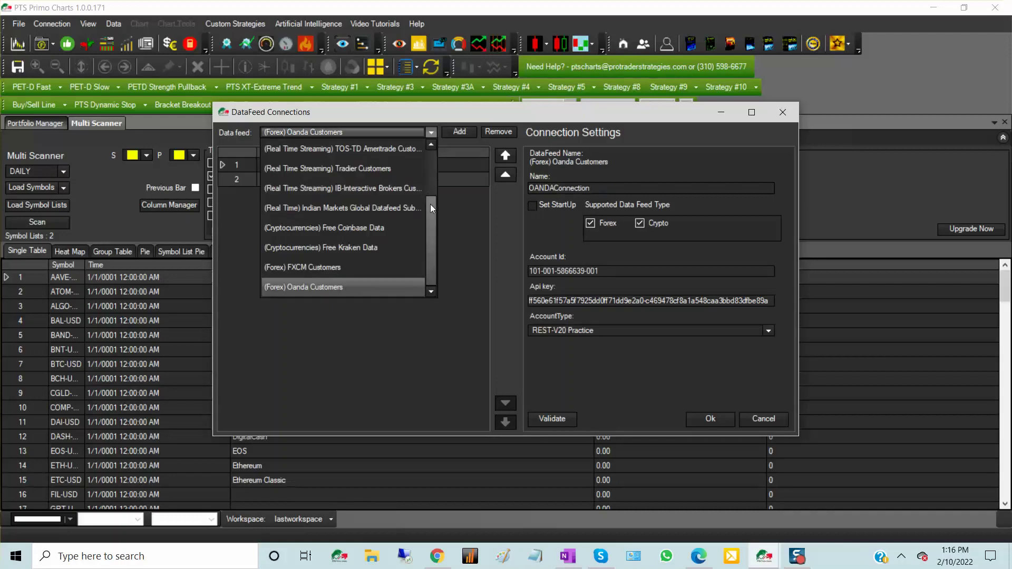
left_click(376, 238)
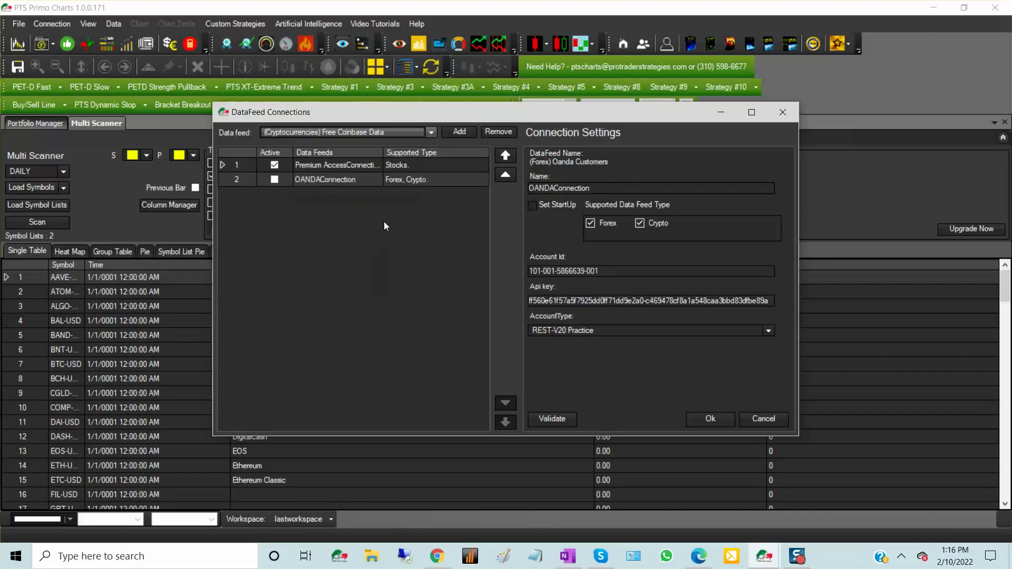
left_click(461, 132)
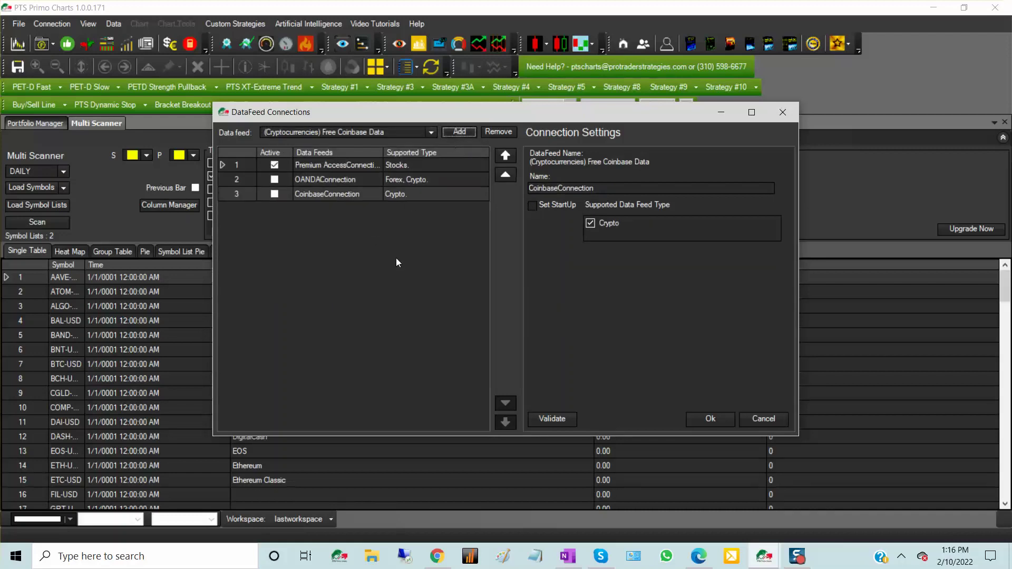
- Make the OANDA and Coinbase connections active and set both to connect at startup
left_click(356, 181)
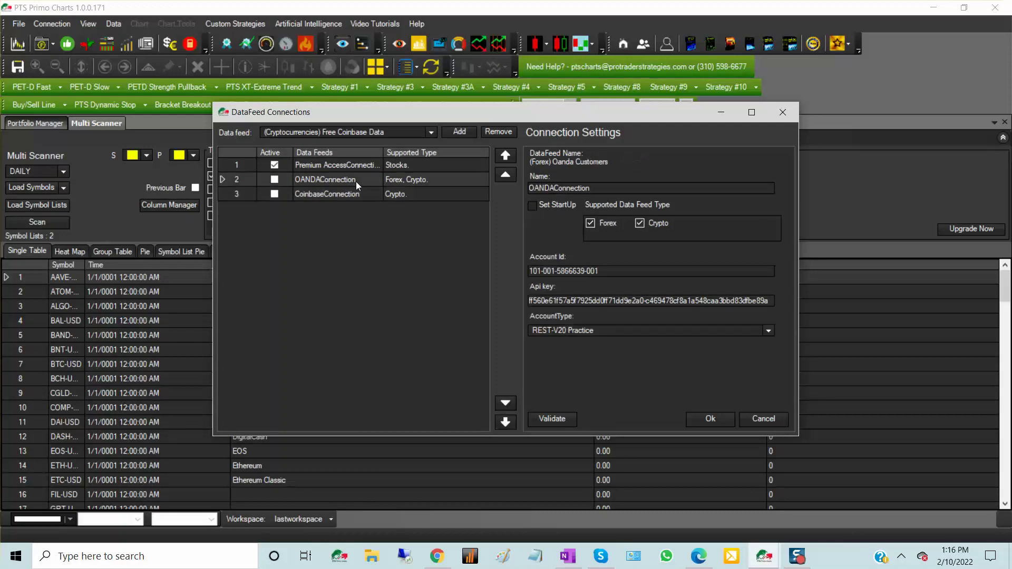
left_click(533, 207)
left_click(275, 180)
left_click(274, 194)
left_click(274, 194)
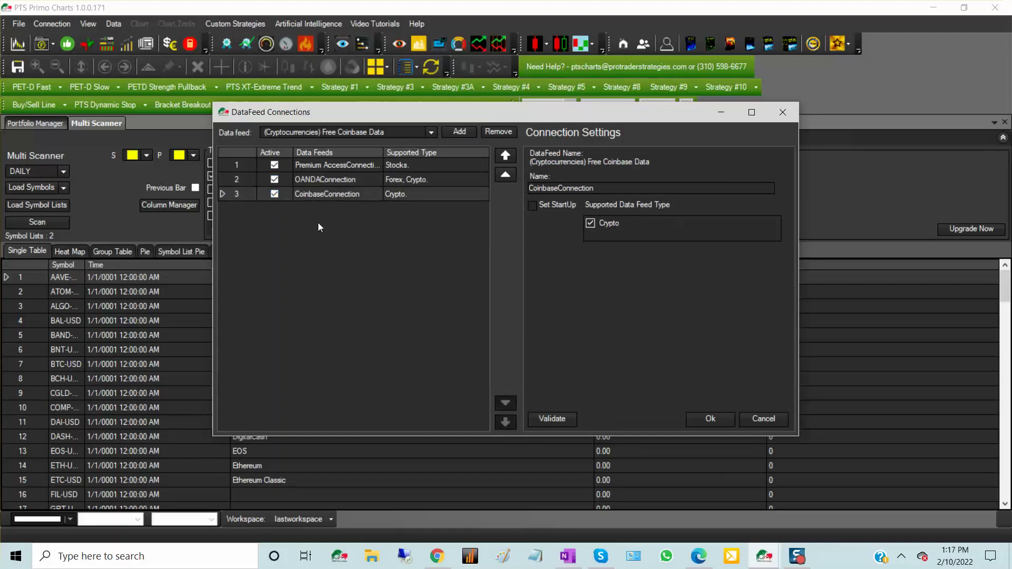
left_click(532, 207)
- Dismiss the duplicate startup warning, untick Crypto on OANDAConnection, and save the feed settings
left_click(720, 421)
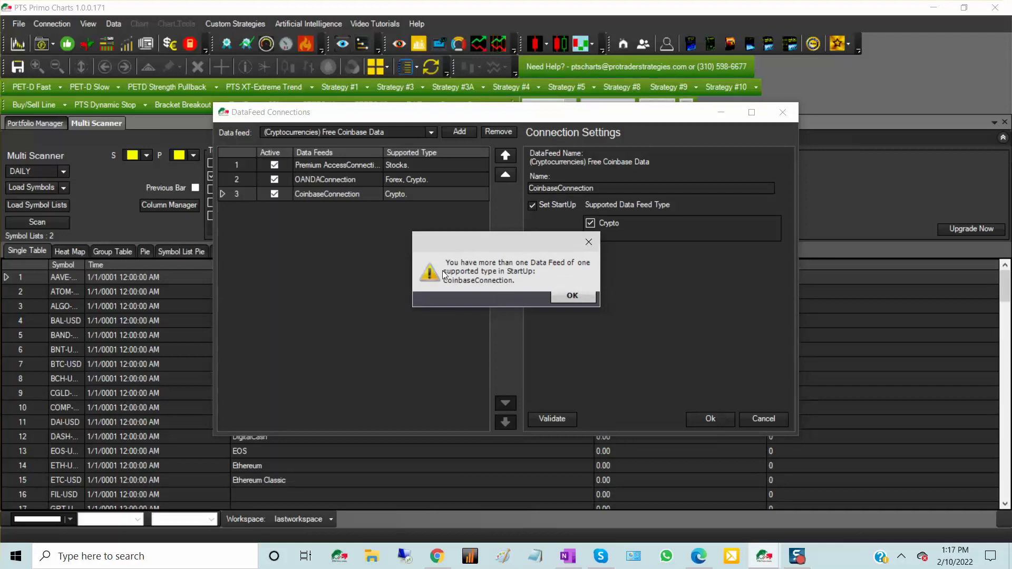
left_click(590, 242)
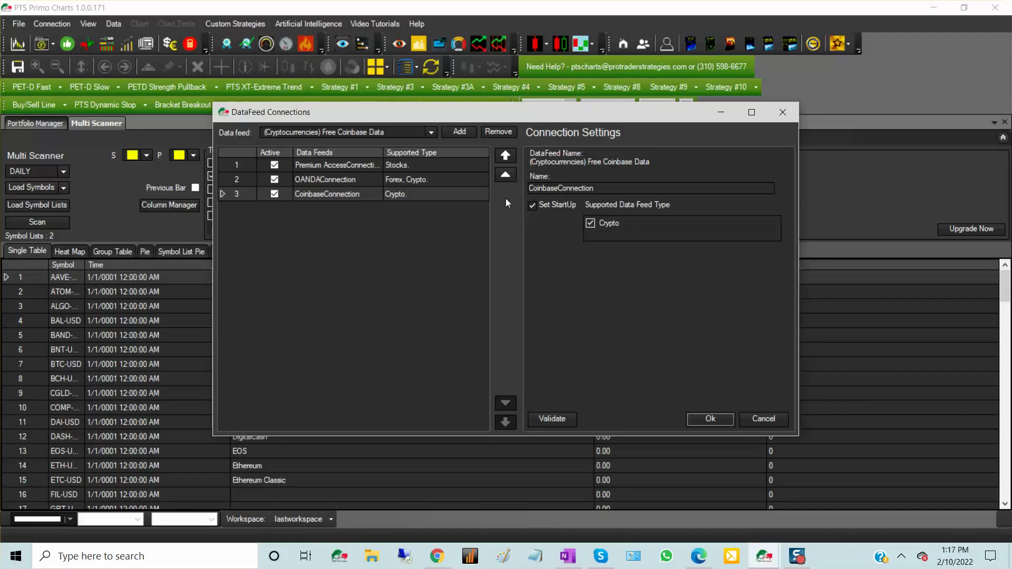
left_click(352, 181)
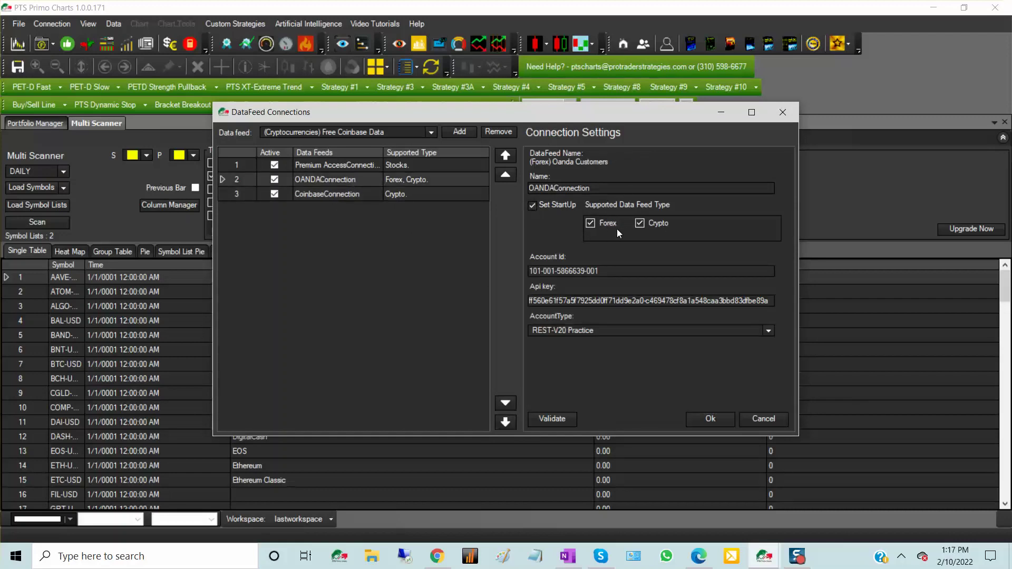
left_click(640, 223)
left_click(710, 420)
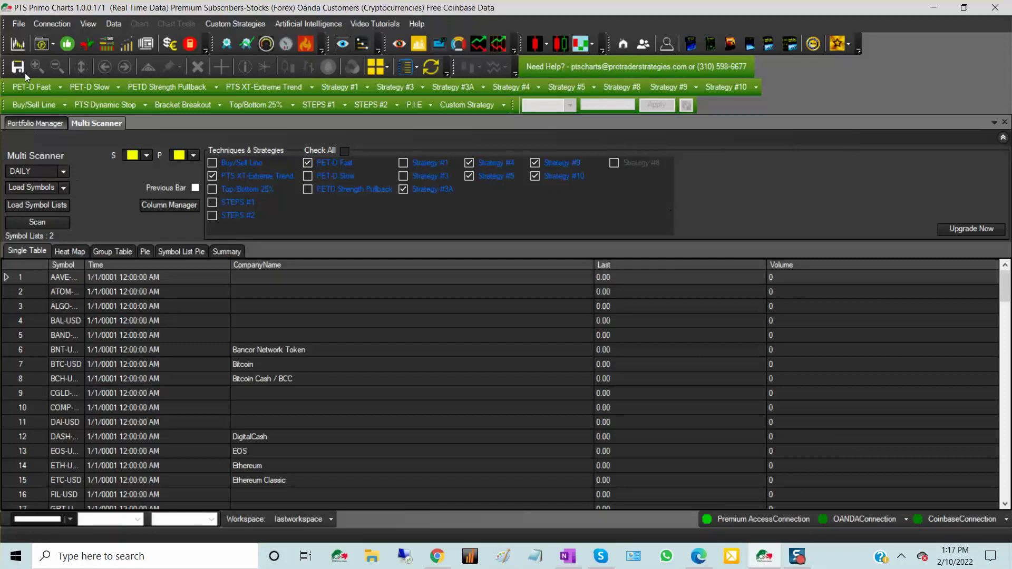
- Open a DIA chart with Day periodicity and tile it side by side with the Multi Scanner
left_click(17, 44)
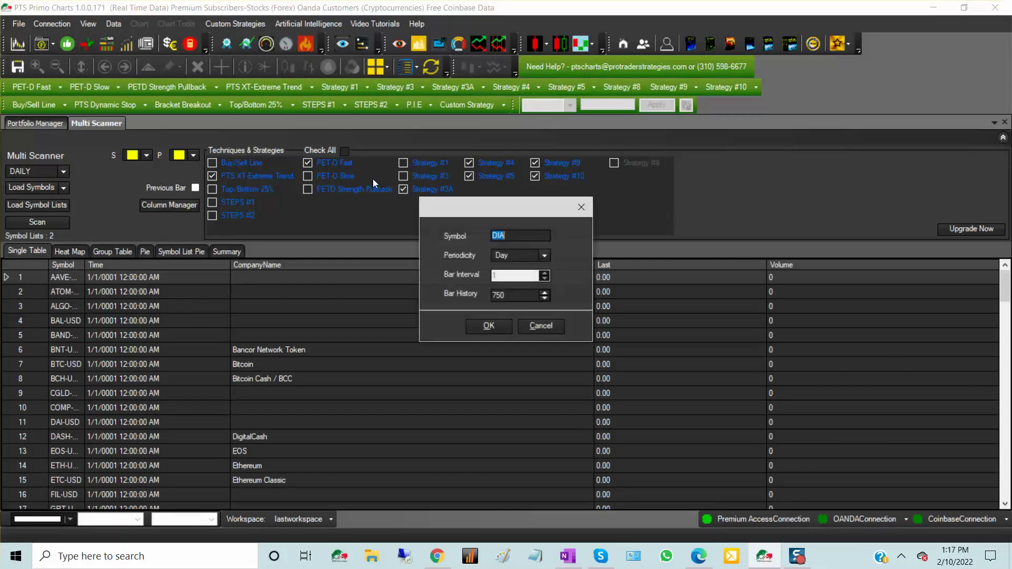
left_click(479, 332)
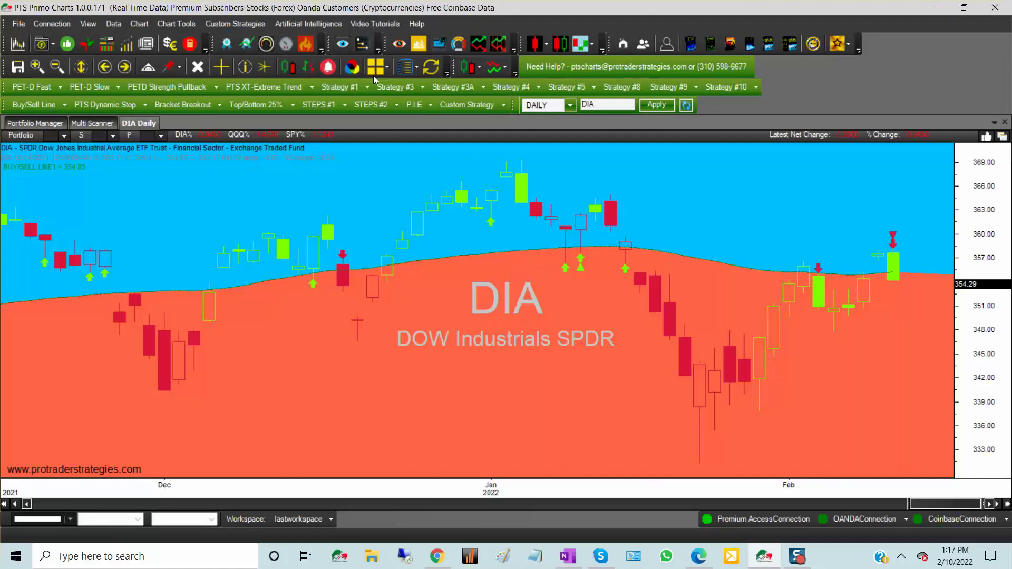
left_click(375, 67)
left_click(384, 82)
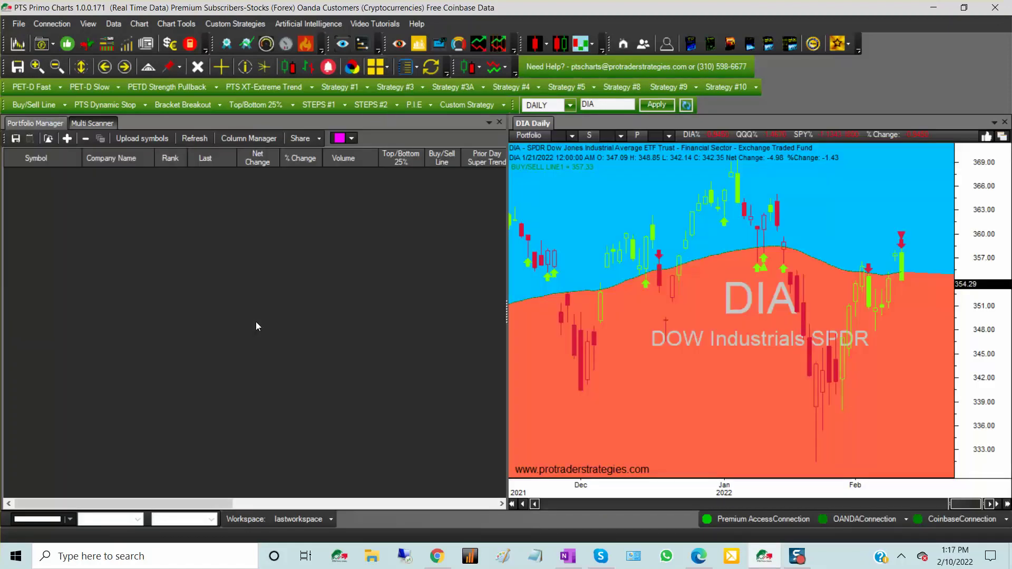
left_click(93, 123)
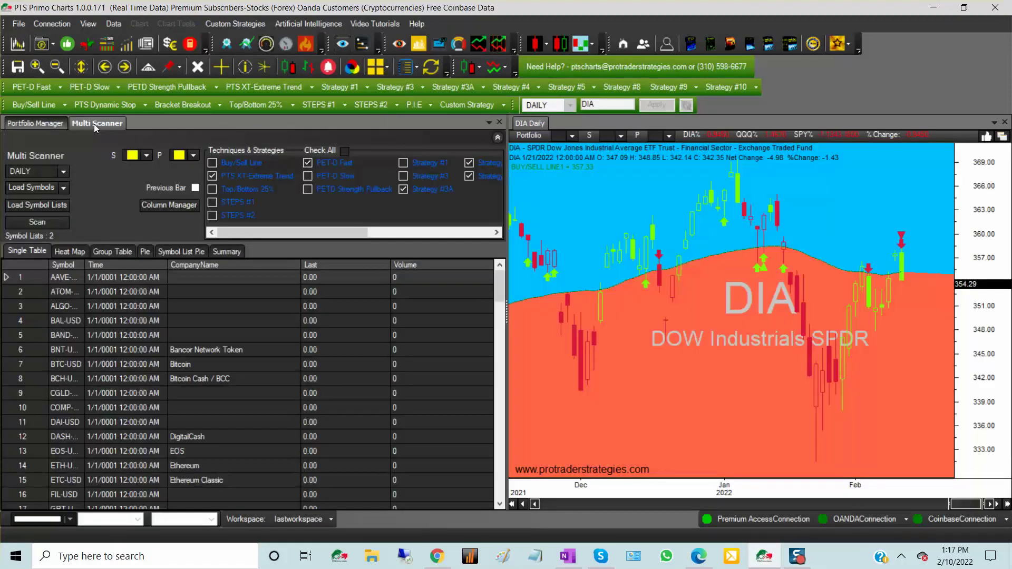
- Scan the crypto list, link the chart's S and P colours to yellow, and chart BTC-USD
left_click(38, 222)
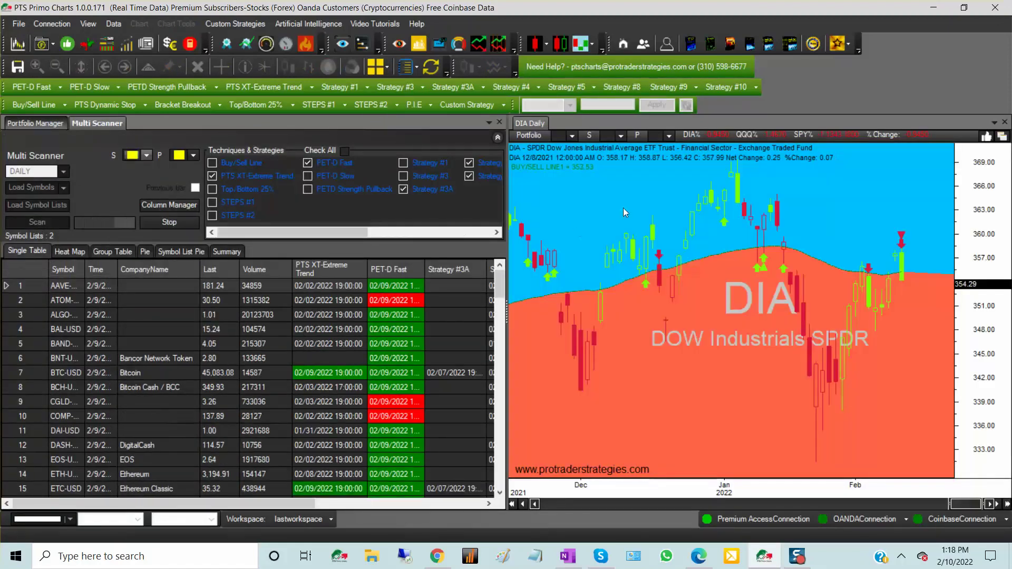
left_click(617, 136)
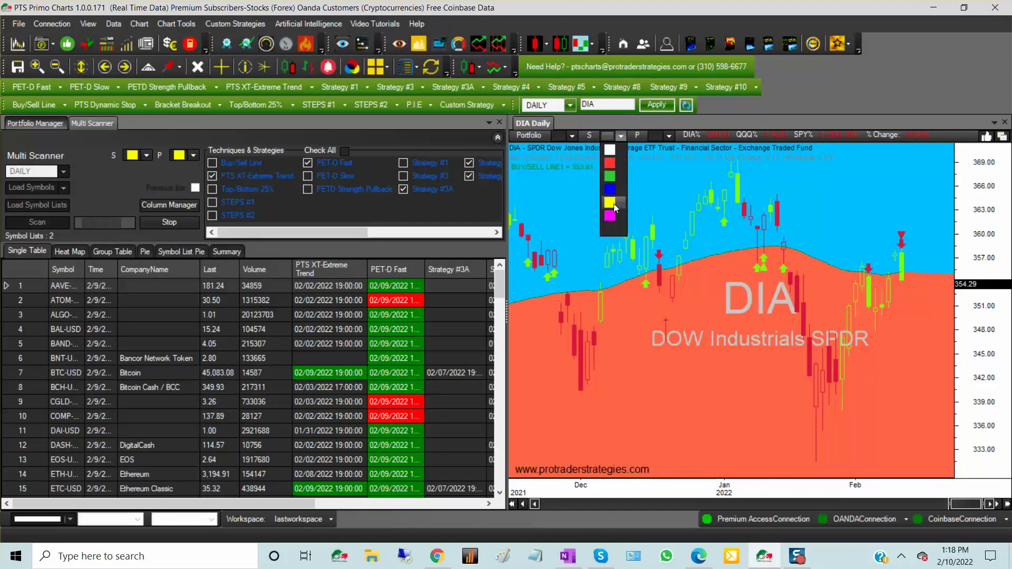
left_click(609, 202)
left_click(669, 136)
left_click(657, 202)
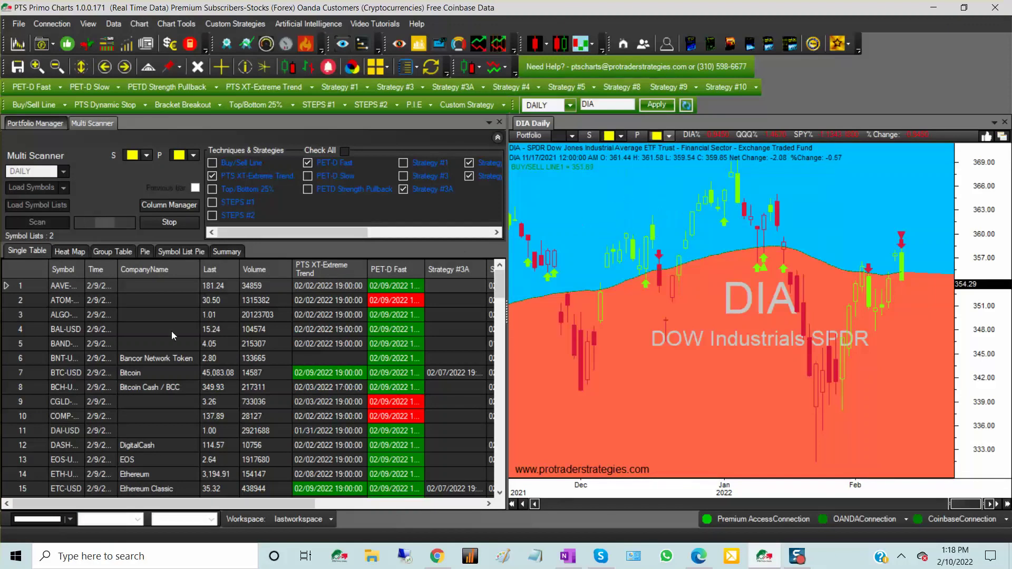
left_click(68, 375)
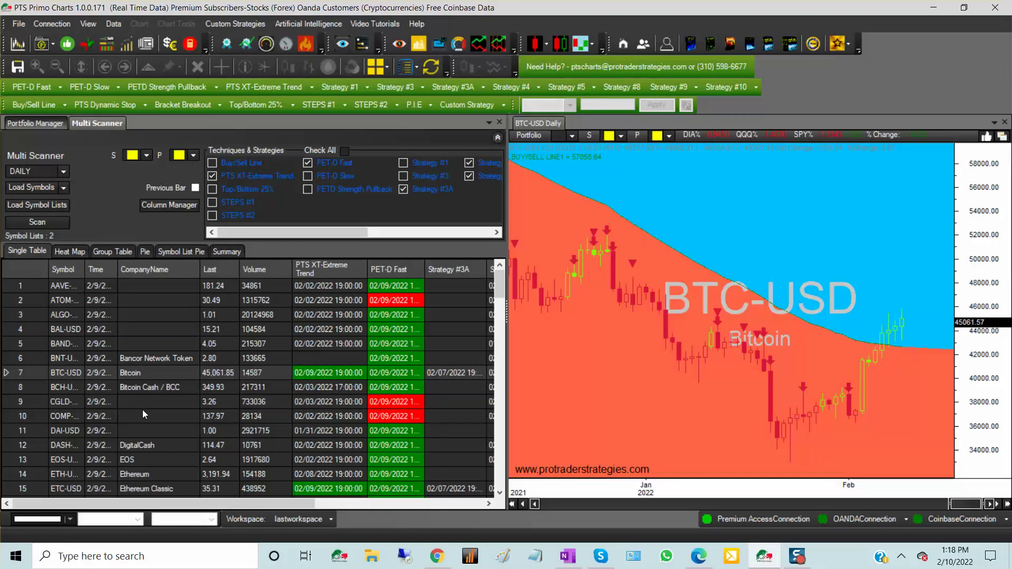
- Load the Coinbase Crypto, Forex Pairs Oanda and US-Stocks Standard and Poors 100 symbol lists
left_click(59, 206)
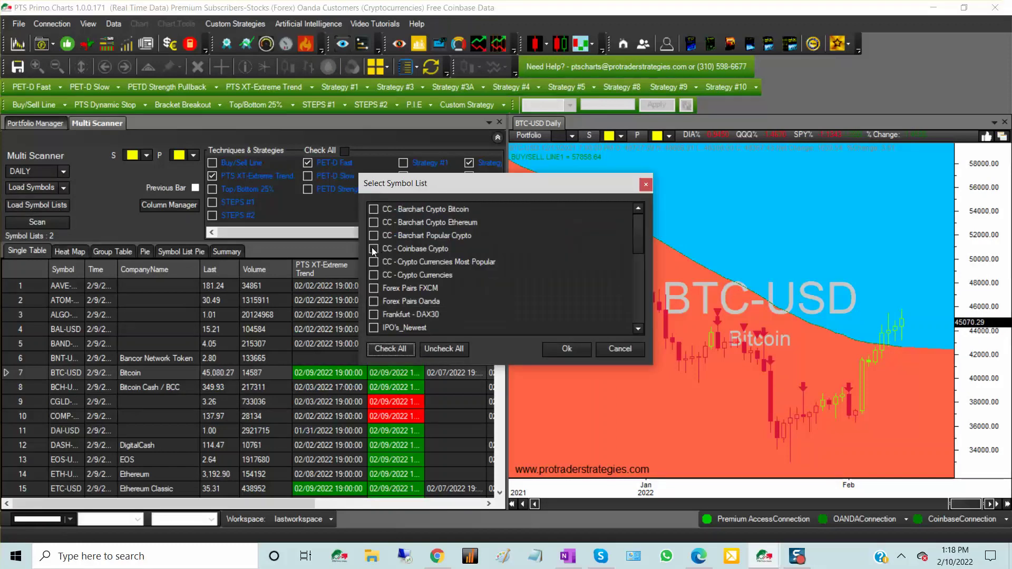
left_click(374, 249)
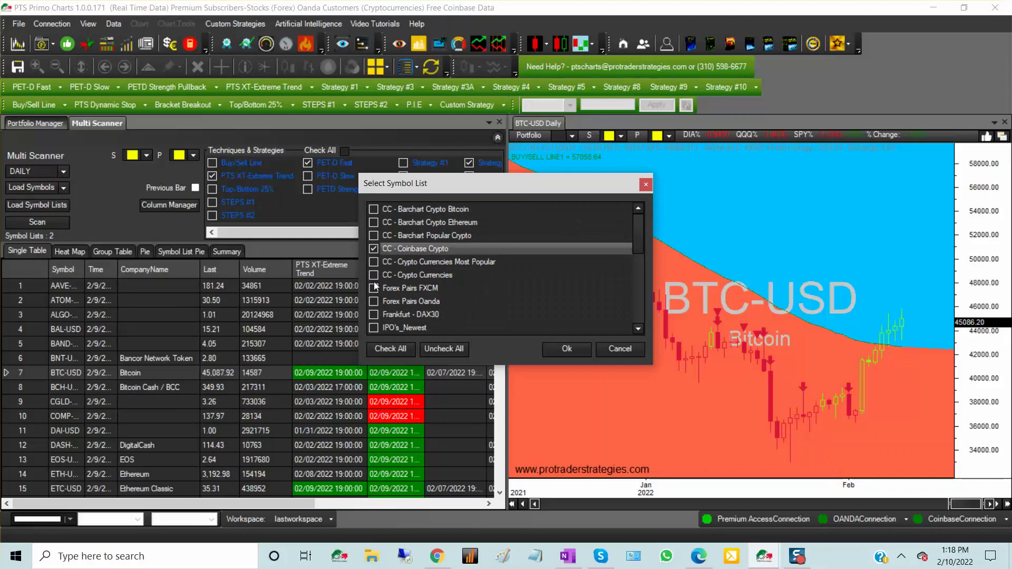
left_click(373, 301)
scroll(636, 315, "down", 10)
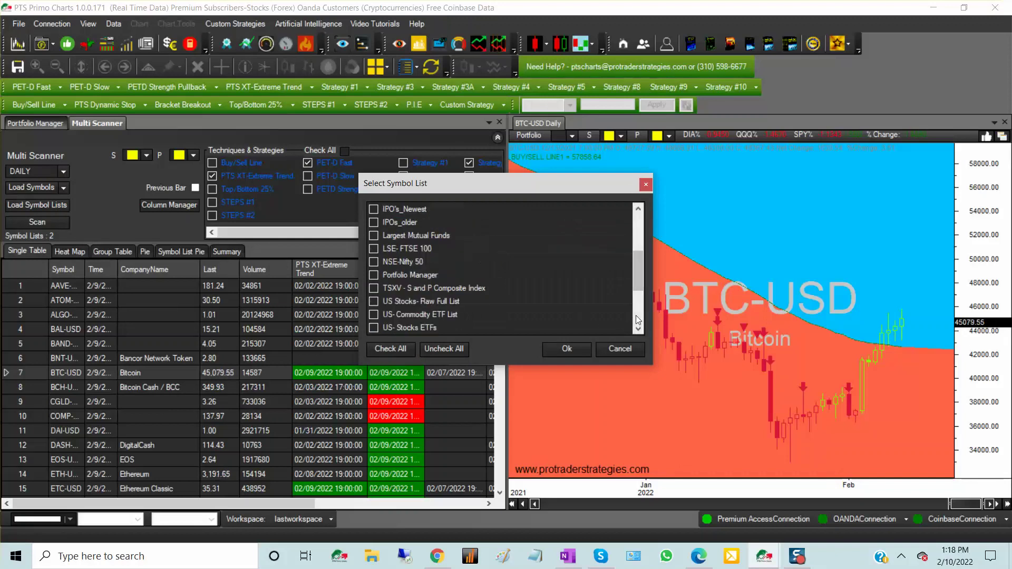
left_click(375, 261)
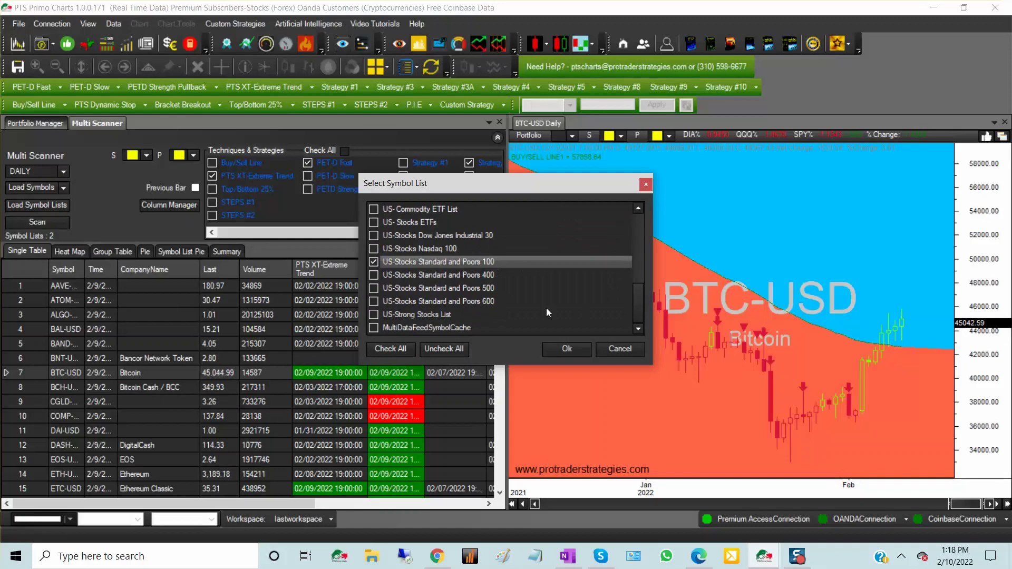
left_click(568, 349)
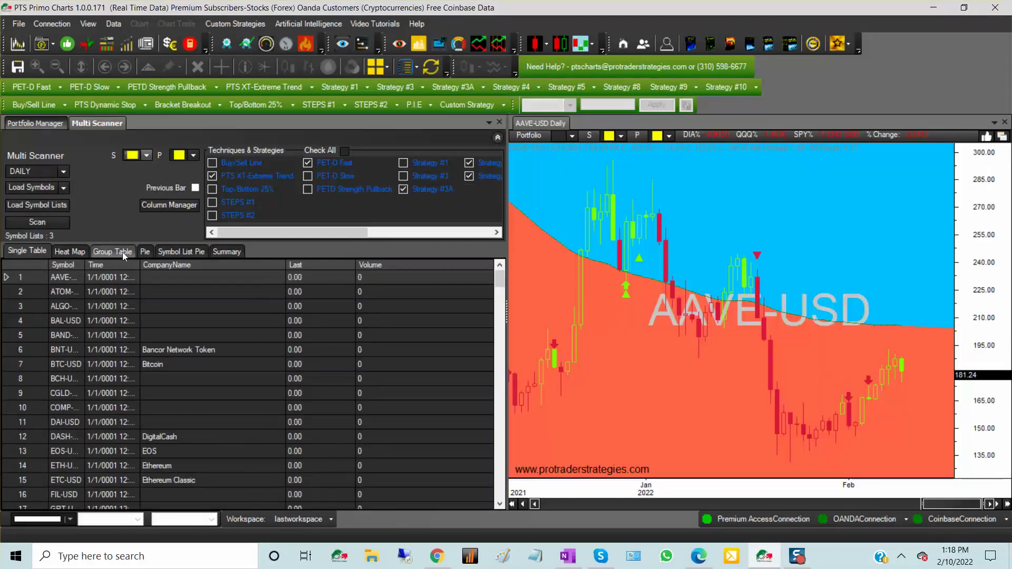
- Group results by list, chart ATOM-USD, AUDCHF and ABBV, then show the Portfolio Manager
left_click(122, 251)
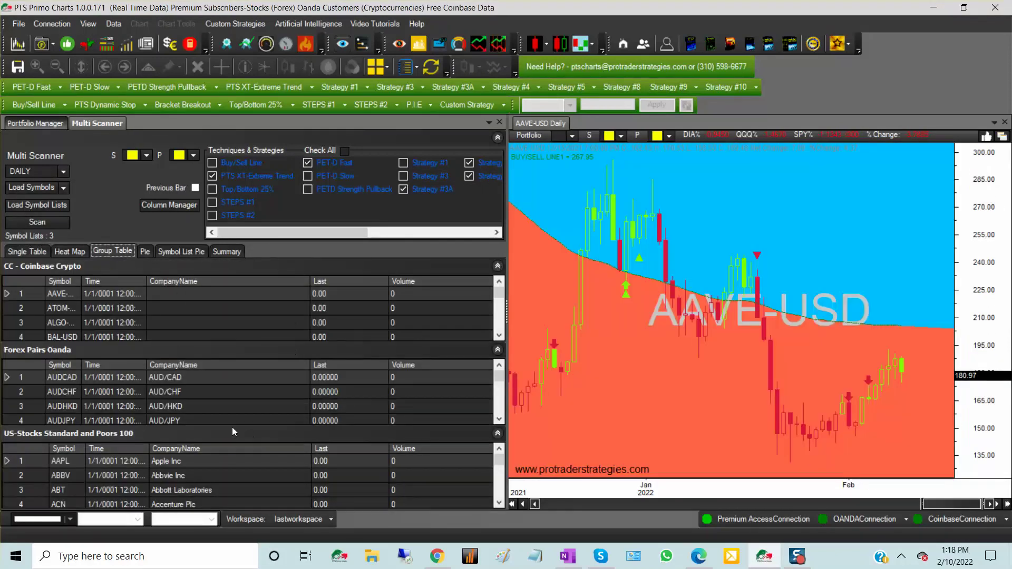
left_click(68, 308)
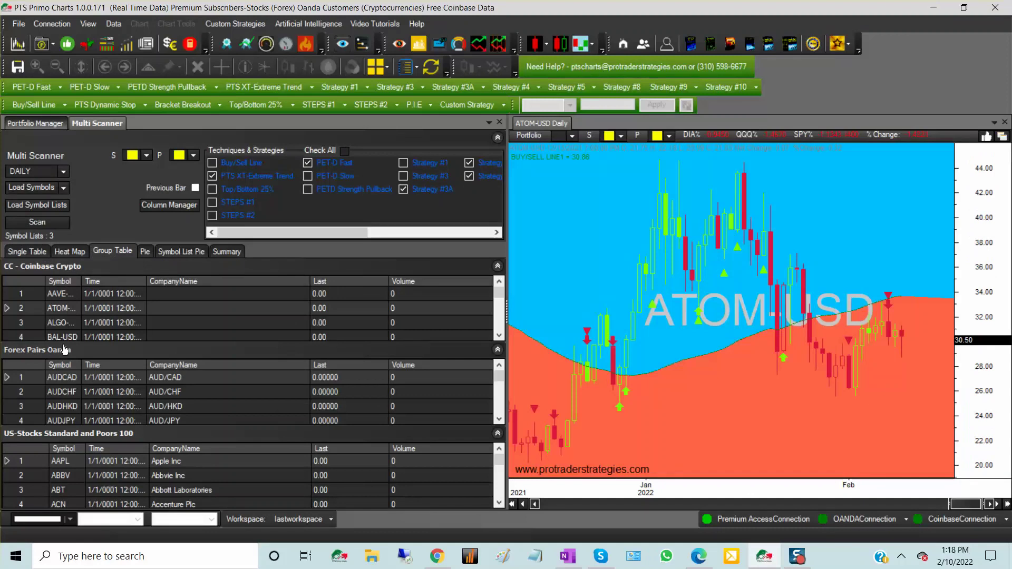
left_click(62, 392)
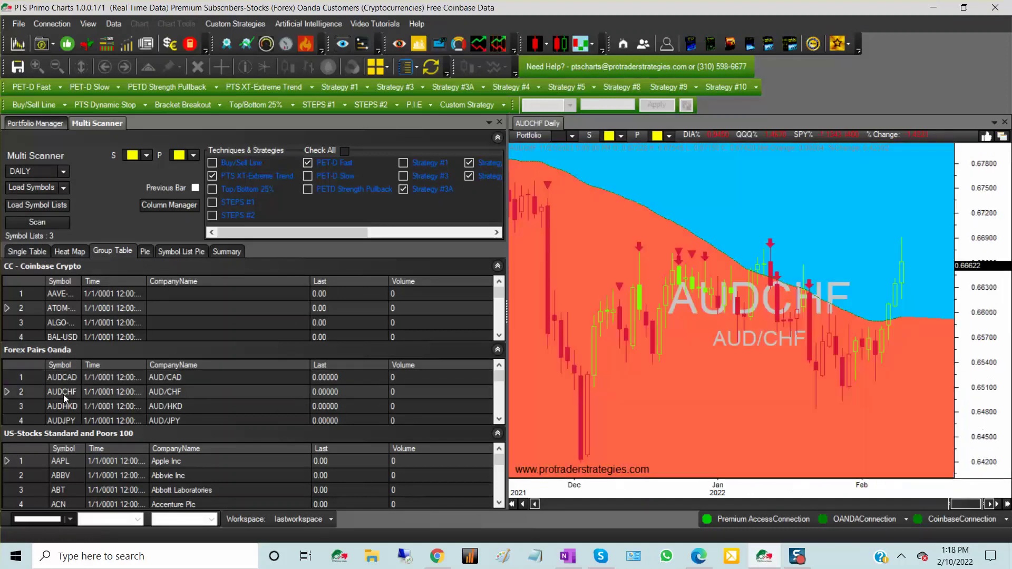
left_click(64, 474)
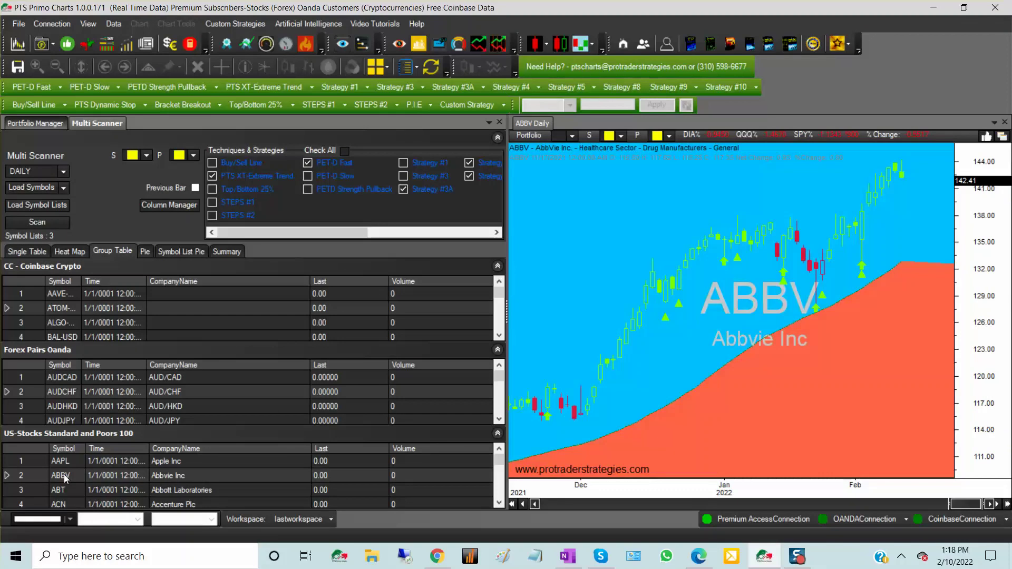
left_click(40, 126)
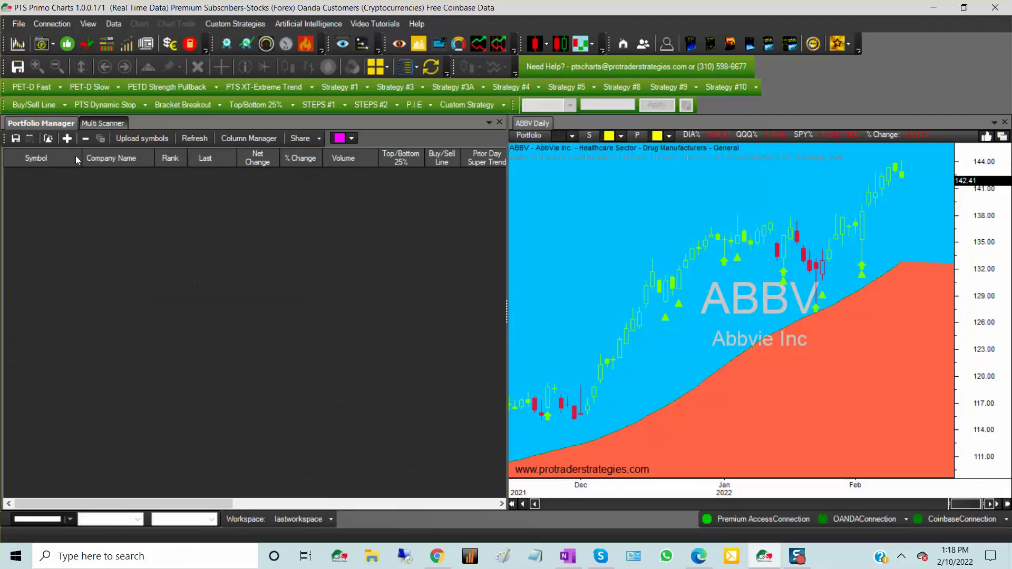
- Add MSFT, EURUSD and BTC-USD to the portfolio
left_click(67, 139)
left_click(482, 298)
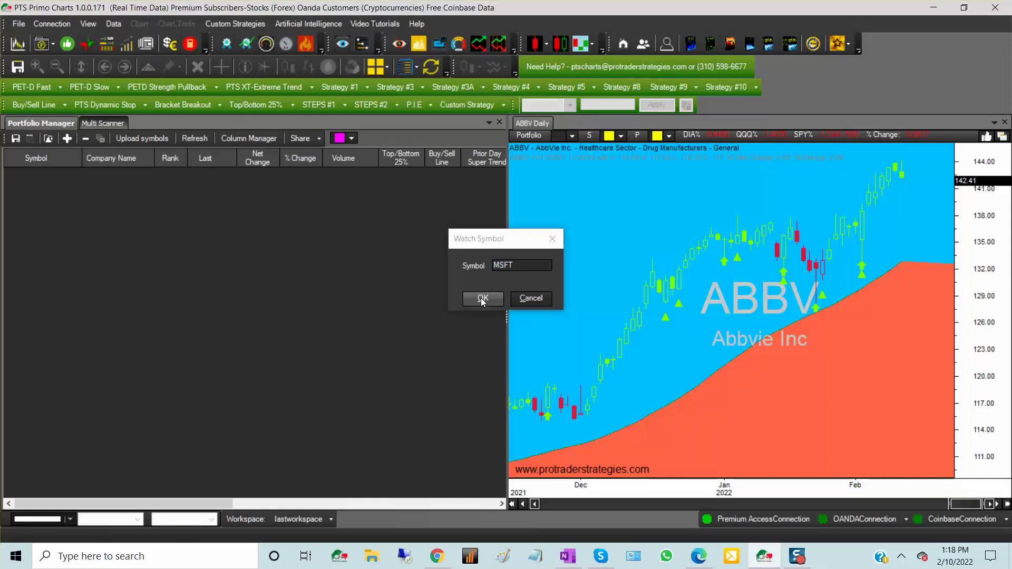
left_click(67, 138)
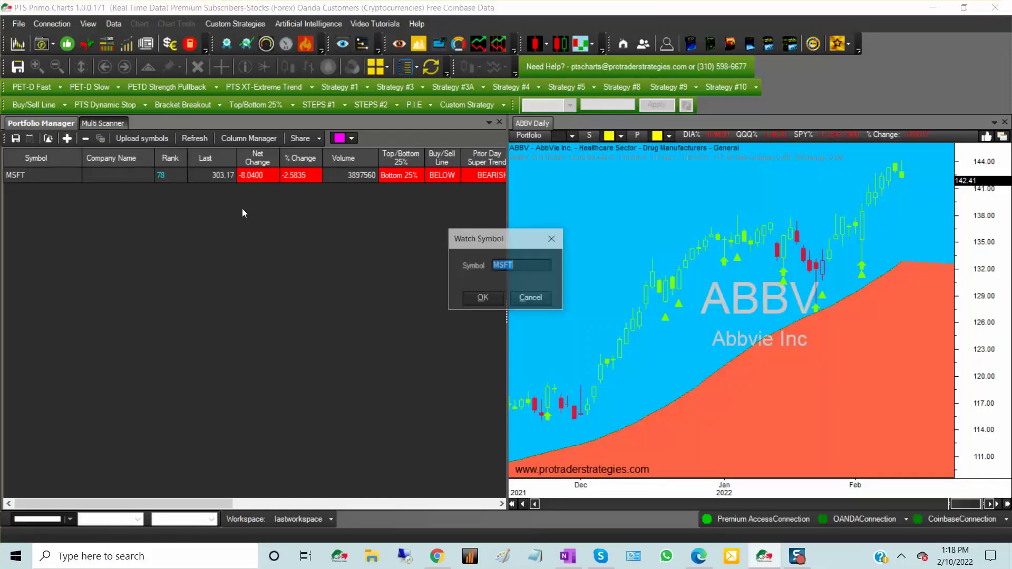
type("eur")
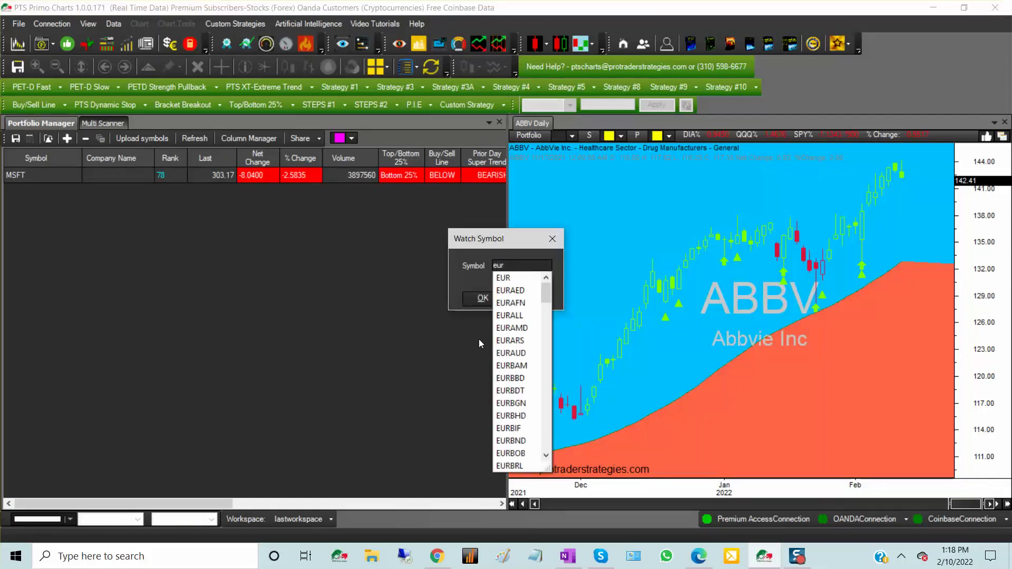
type("usd")
key("Return")
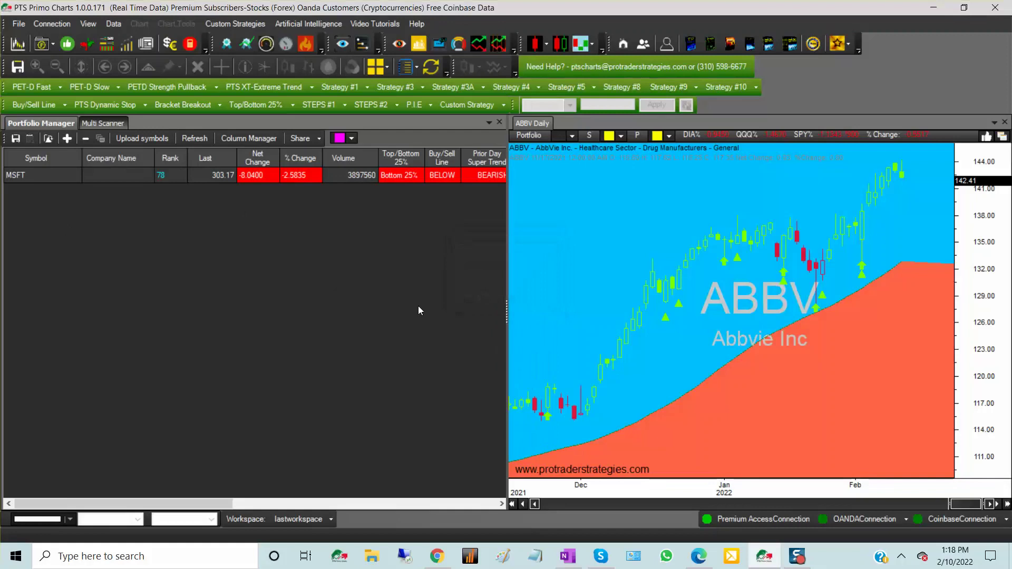
left_click(67, 138)
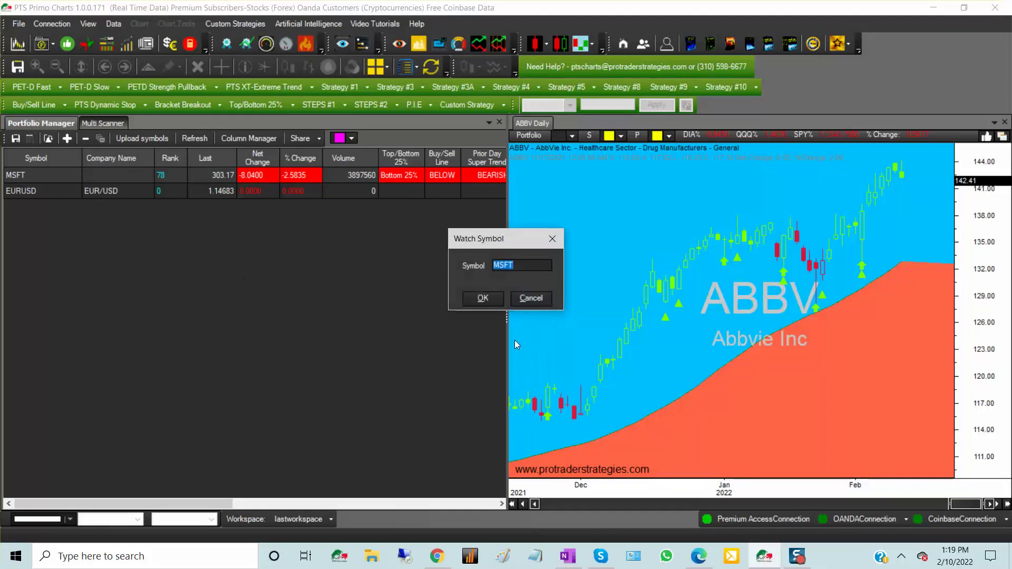
type("btc")
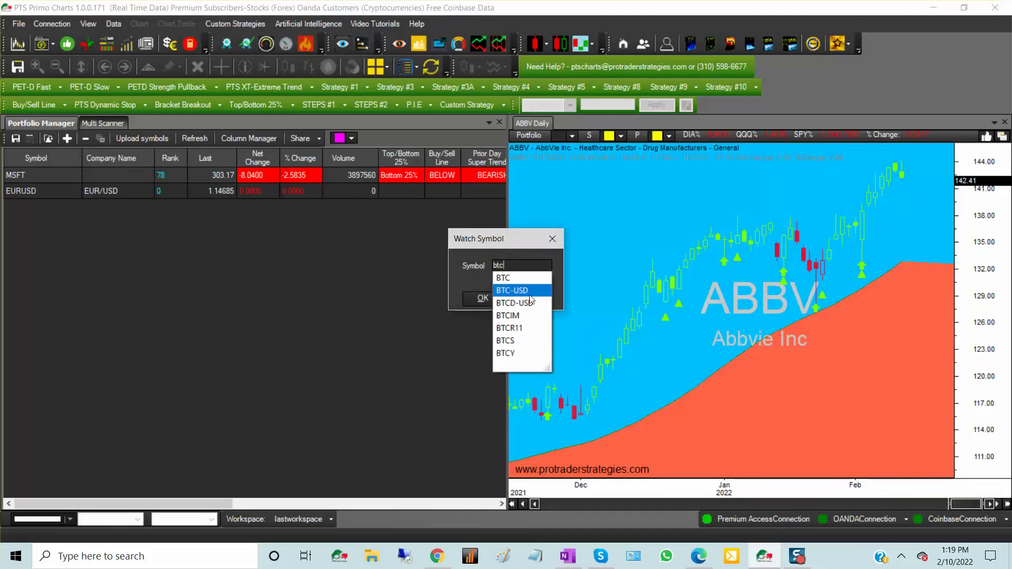
left_click(511, 290)
left_click(470, 303)
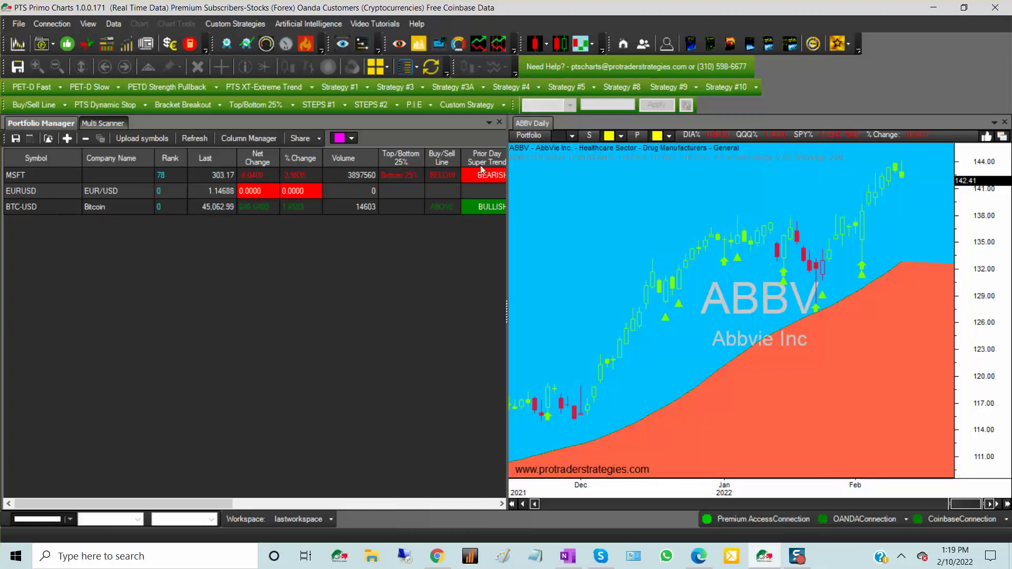
- Link the chart to the portfolio in magenta and chart BTC-USD from it
left_click(572, 136)
left_click(561, 214)
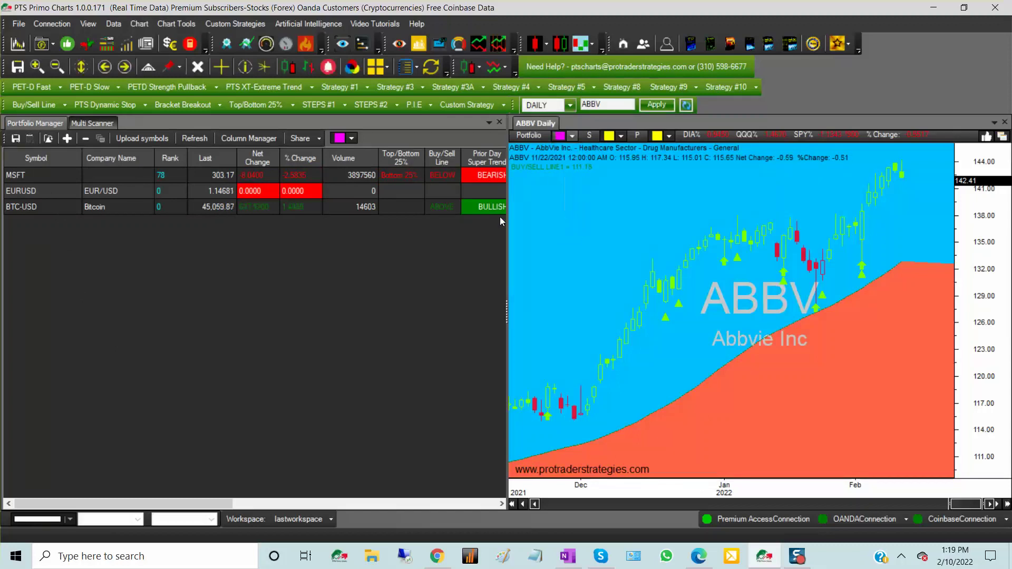
left_click(41, 210)
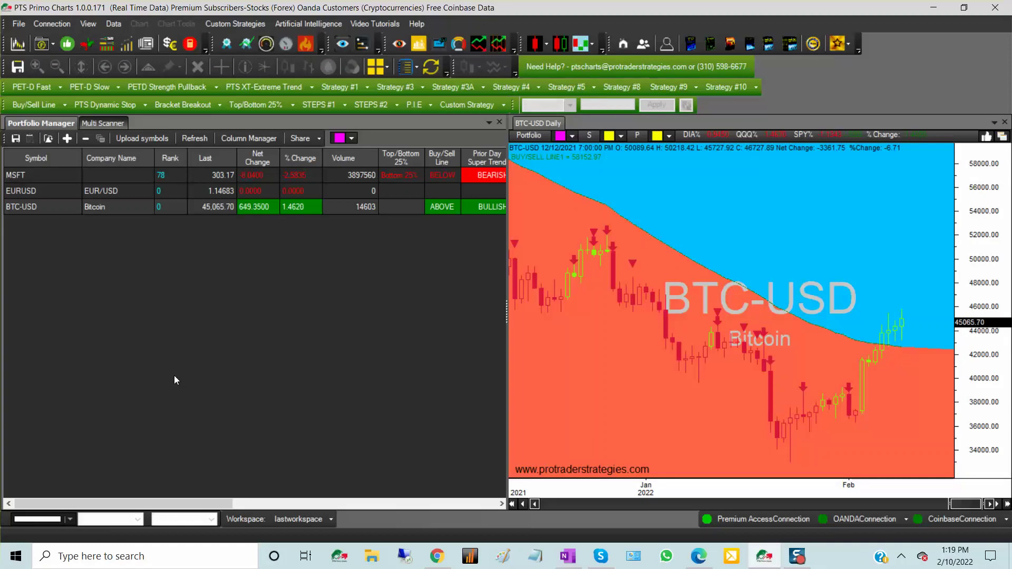
- Exit PTS Primo Charts, confirming the close, and relaunch it from the taskbar icon
left_click(982, 15)
left_click(538, 296)
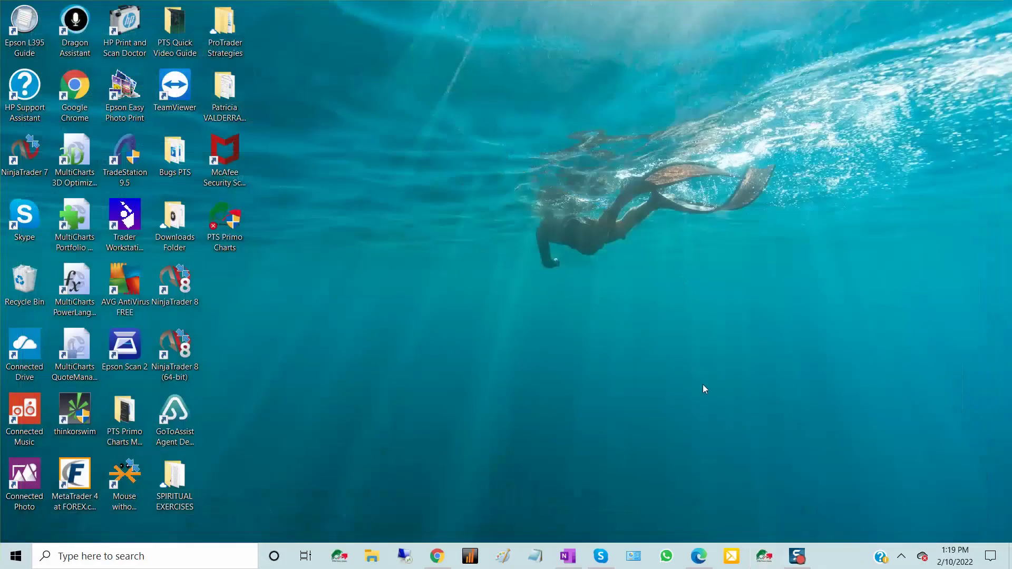
left_click(764, 558)
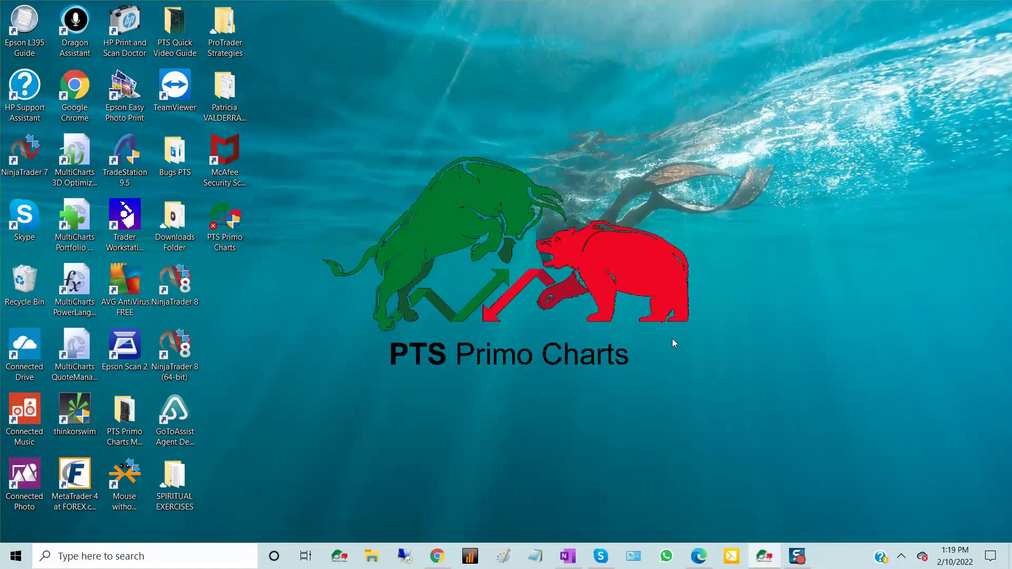
- Accept the pre-filled Data Login credentials to reload the saved mixed-asset workspace
left_click(535, 330)
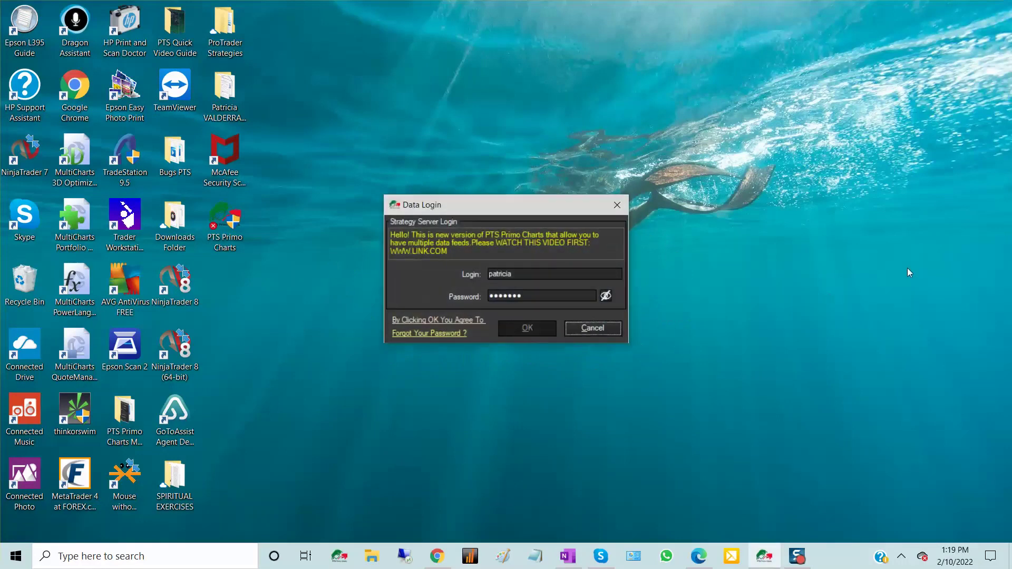